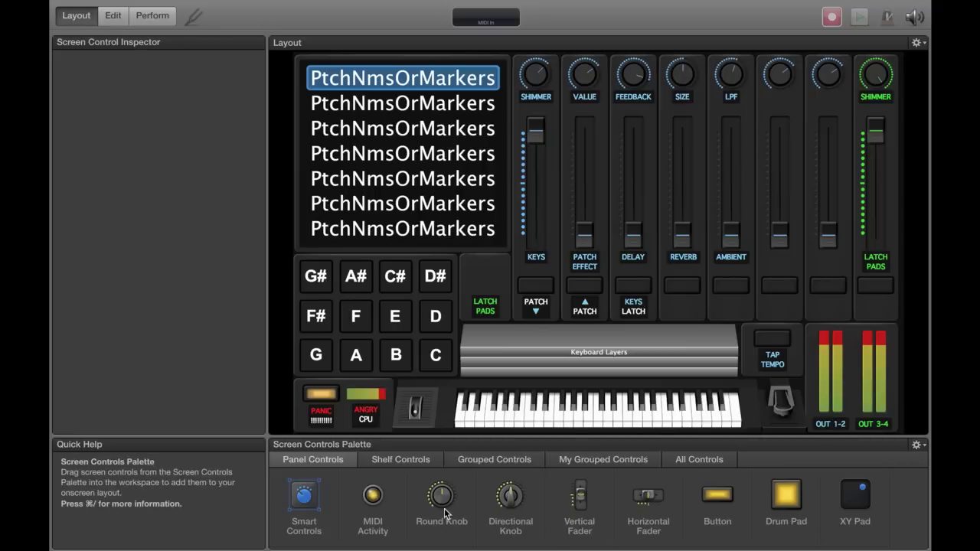
Add a green MIDI activity indicator named Latch Pads, receiving on MIDI channel 2.
{"action": "left_click_drag", "start_coordinate": [377, 497], "coordinate": [487, 279]}
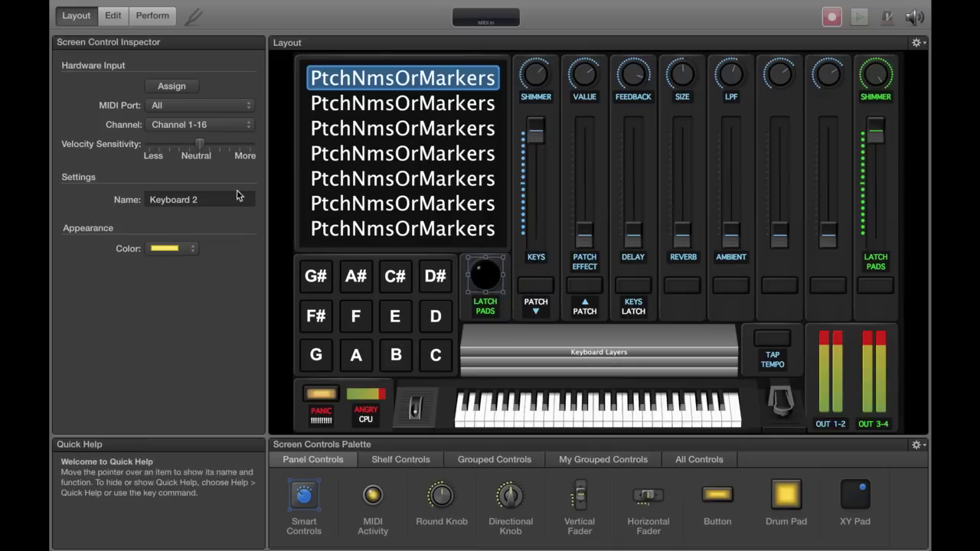
{"action": "left_click", "coordinate": [177, 248]}
{"action": "left_click", "coordinate": [182, 298]}
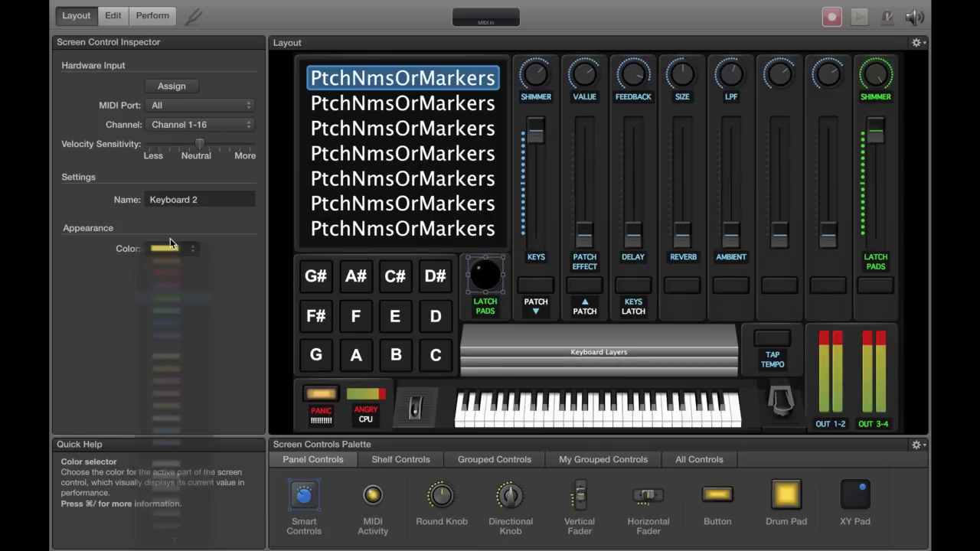
{"action": "left_click", "coordinate": [129, 199]}
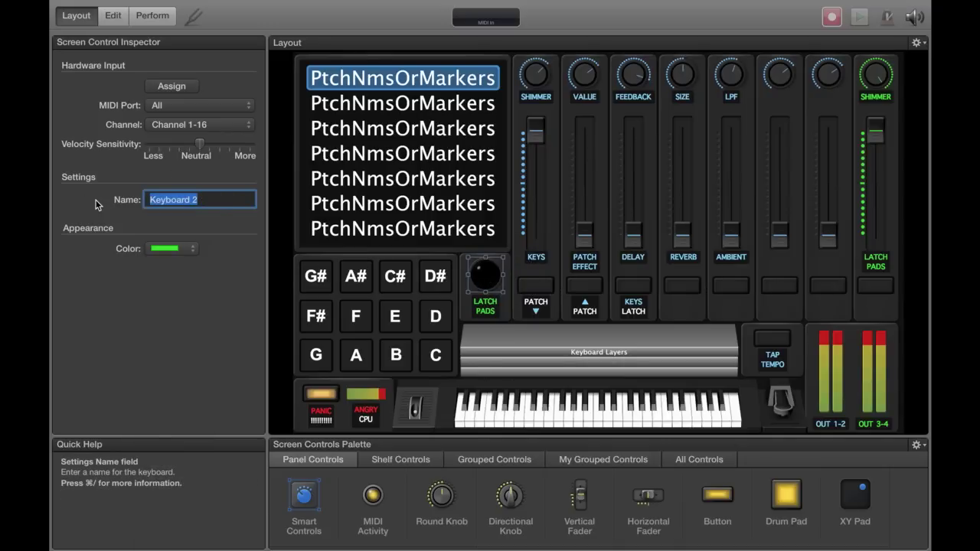
{"action": "type", "text": "Latch Pads"}
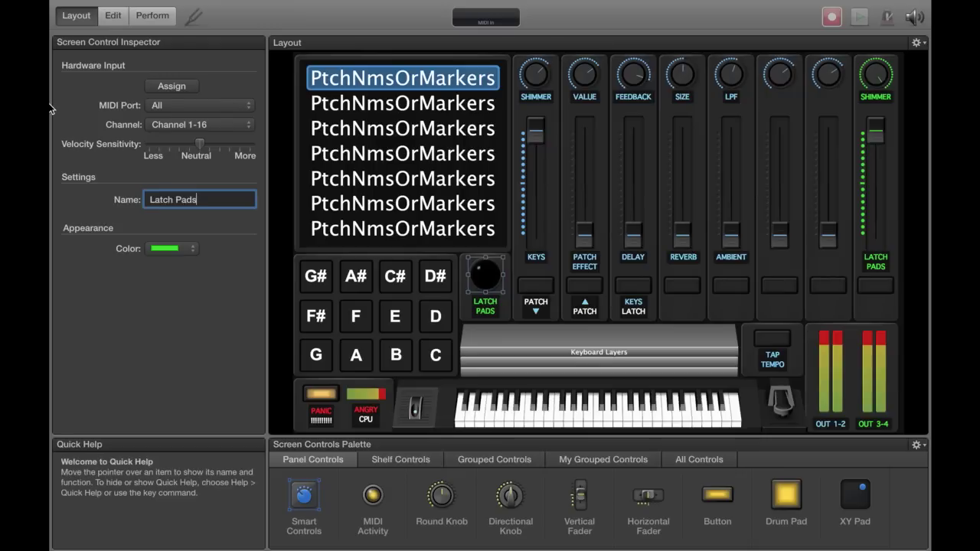
{"action": "left_click", "coordinate": [186, 125]}
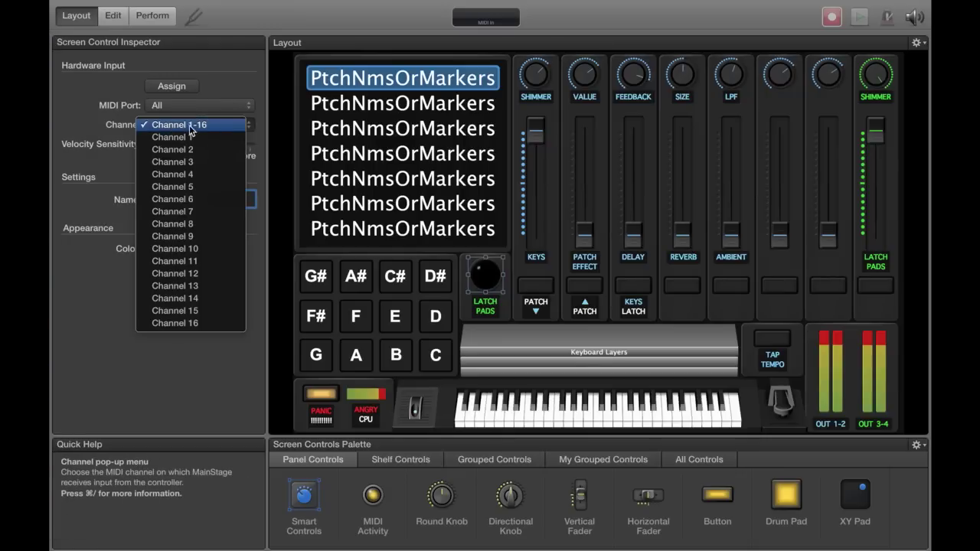
{"action": "left_click", "coordinate": [202, 150]}
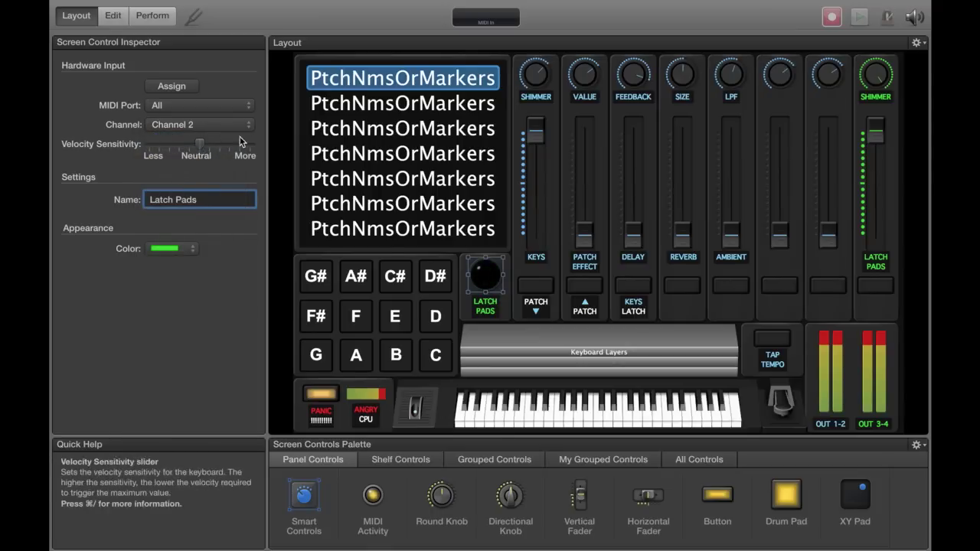
Set the G and A drum pads to MIDI channel 2.
{"action": "left_click", "coordinate": [331, 372]}
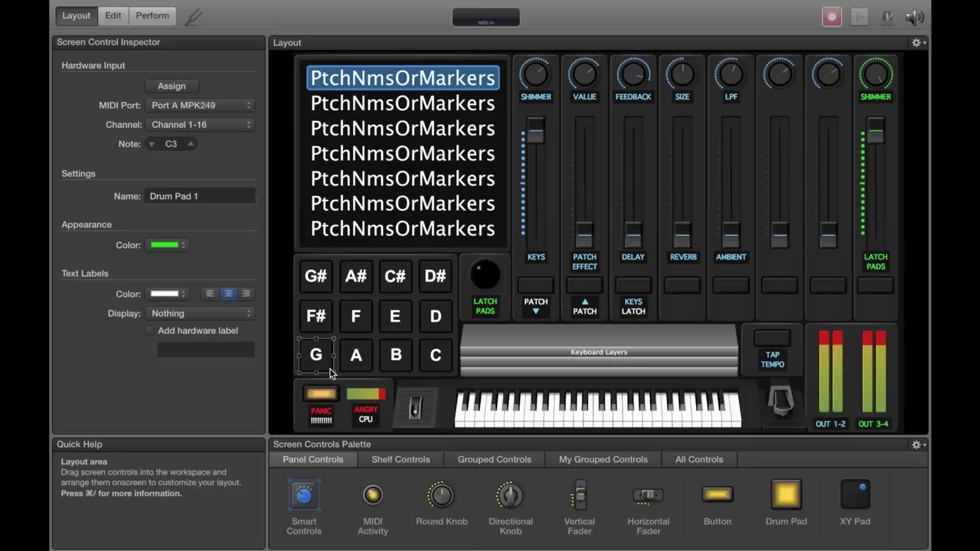
{"action": "left_click", "coordinate": [201, 124]}
{"action": "left_click", "coordinate": [375, 322]}
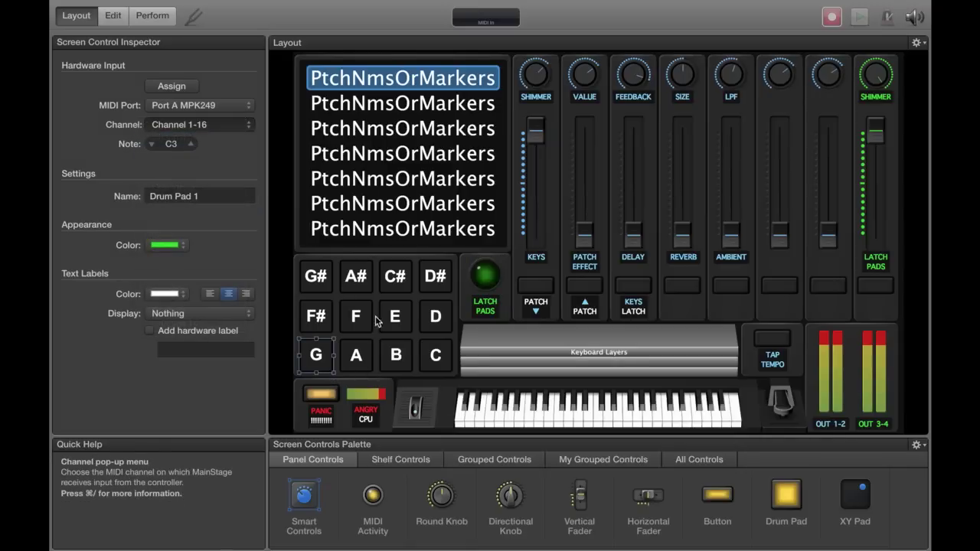
{"action": "left_click", "coordinate": [360, 366]}
{"action": "left_click", "coordinate": [187, 127]}
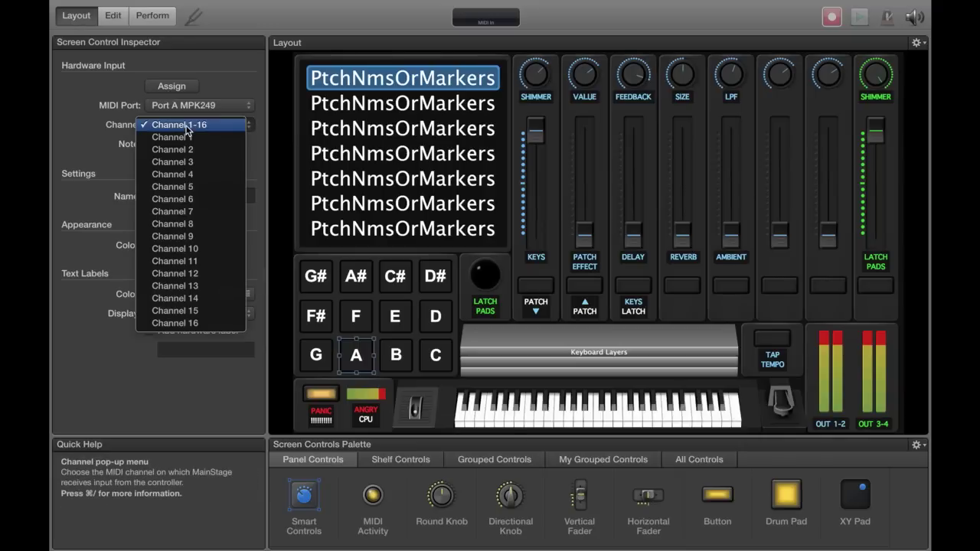
{"action": "left_click", "coordinate": [200, 150]}
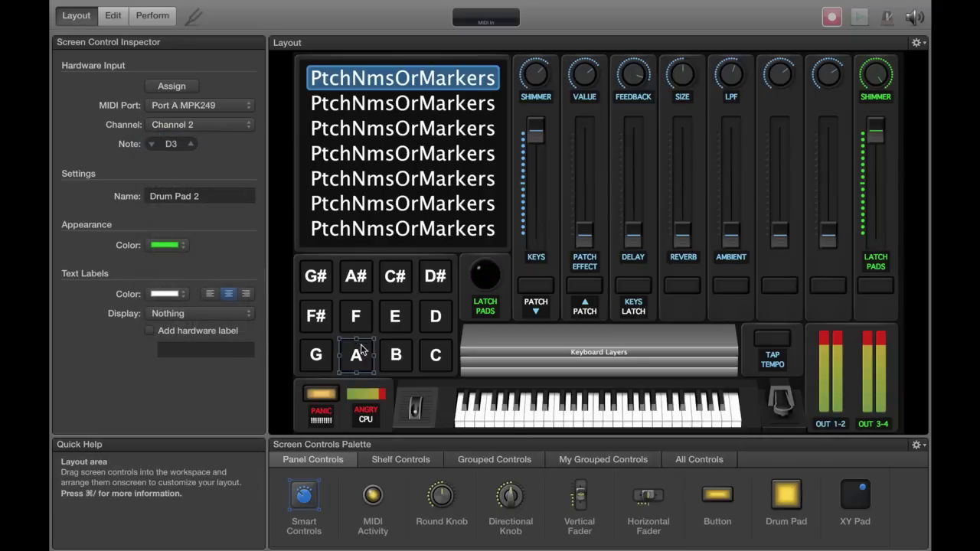
In Edit mode, create a new Instrument channel strip, Inst 5.
{"action": "left_click", "coordinate": [113, 17]}
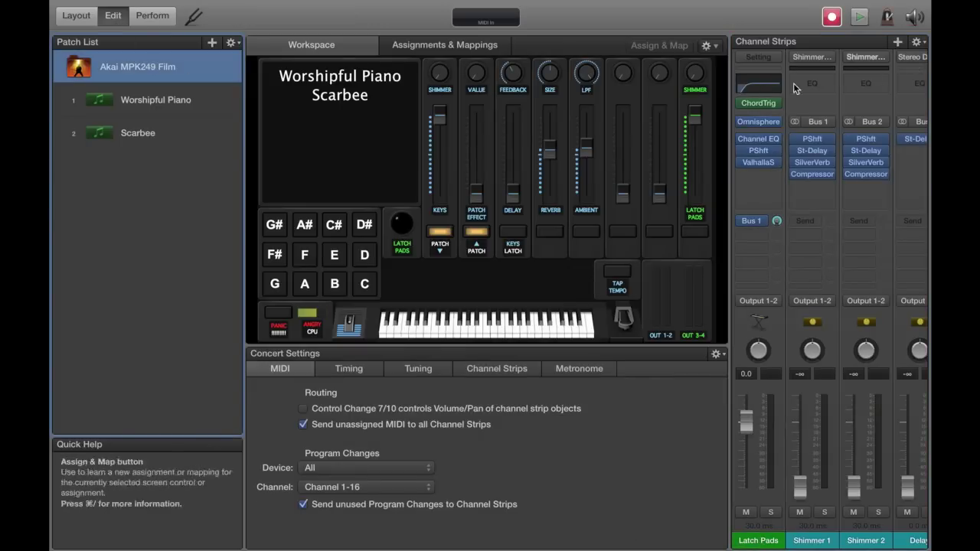
{"action": "left_click", "coordinate": [898, 46]}
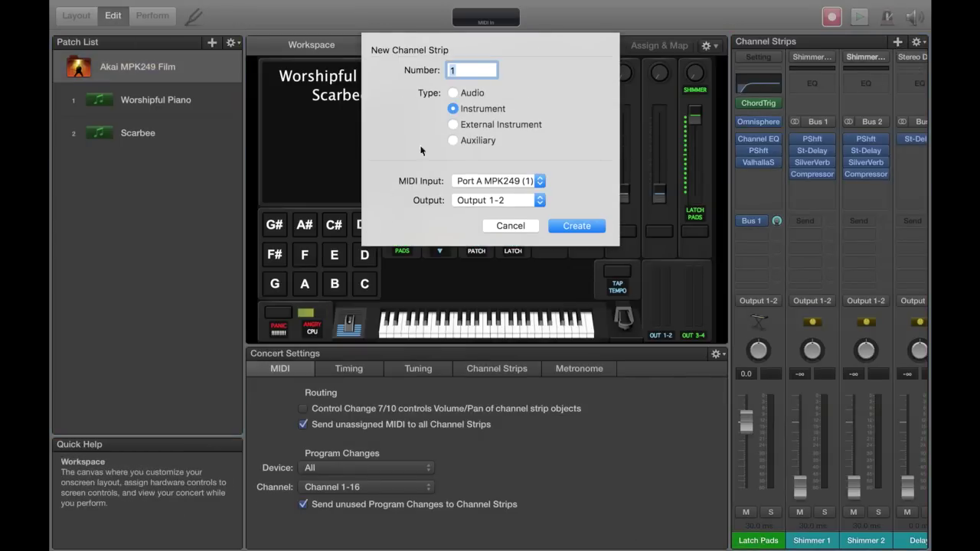
{"action": "left_click", "coordinate": [580, 225]}
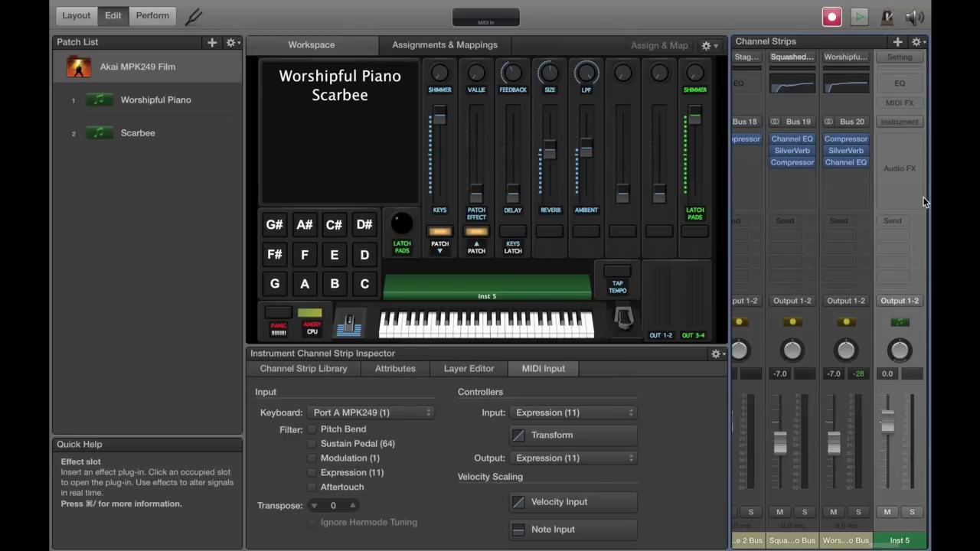
{"action": "left_click", "coordinate": [923, 202]}
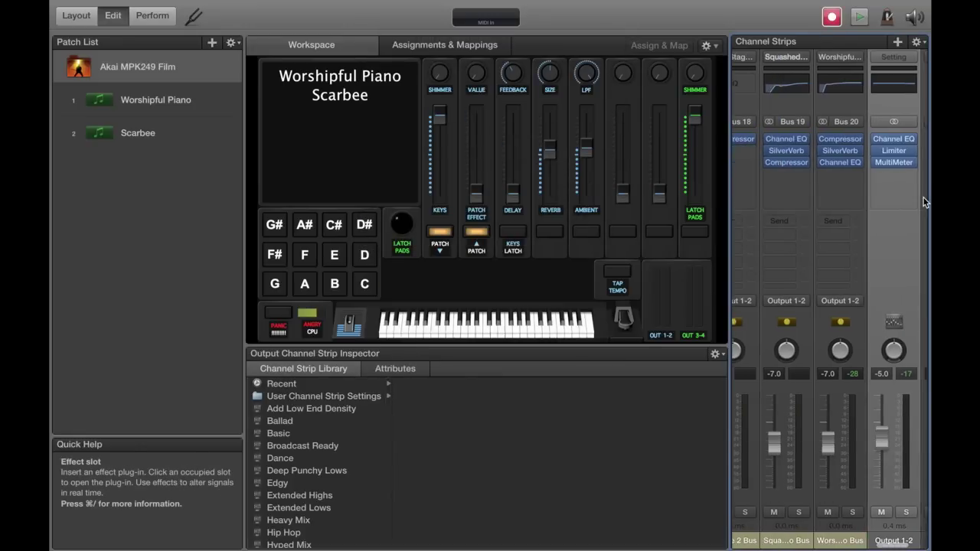
{"action": "scroll", "coordinate": [923, 202], "scroll_direction": "left", "scroll_amount": 5}
{"action": "scroll", "coordinate": [923, 202], "scroll_direction": "left", "scroll_amount": 5}
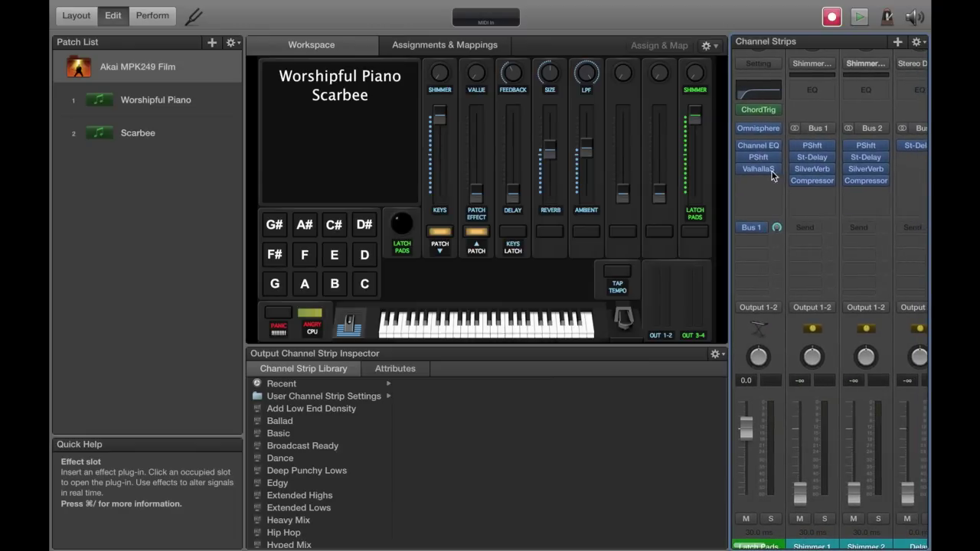
Review Omnisphere's second part and the ValhallaShimmer effect on Latch Pads, then close both windows.
{"action": "left_click", "coordinate": [757, 129]}
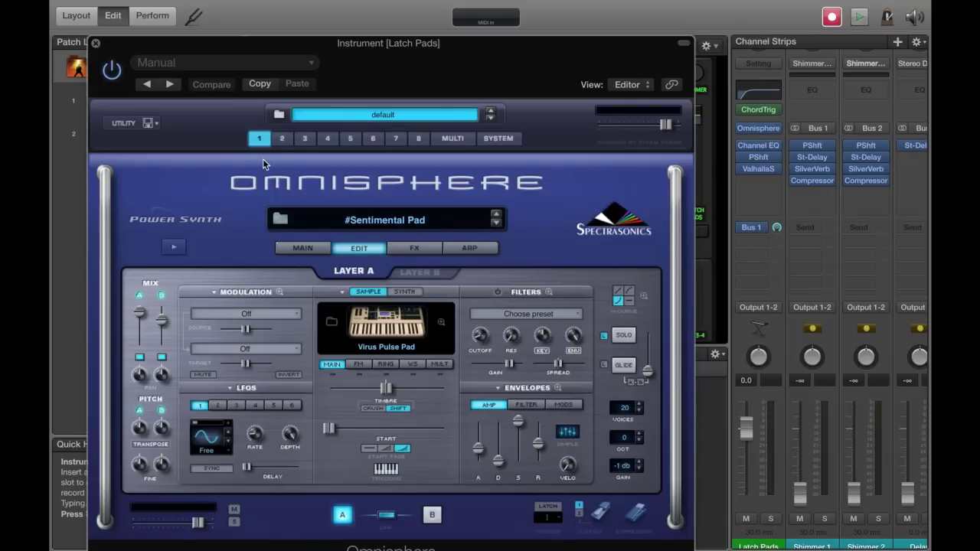
{"action": "left_click", "coordinate": [281, 140]}
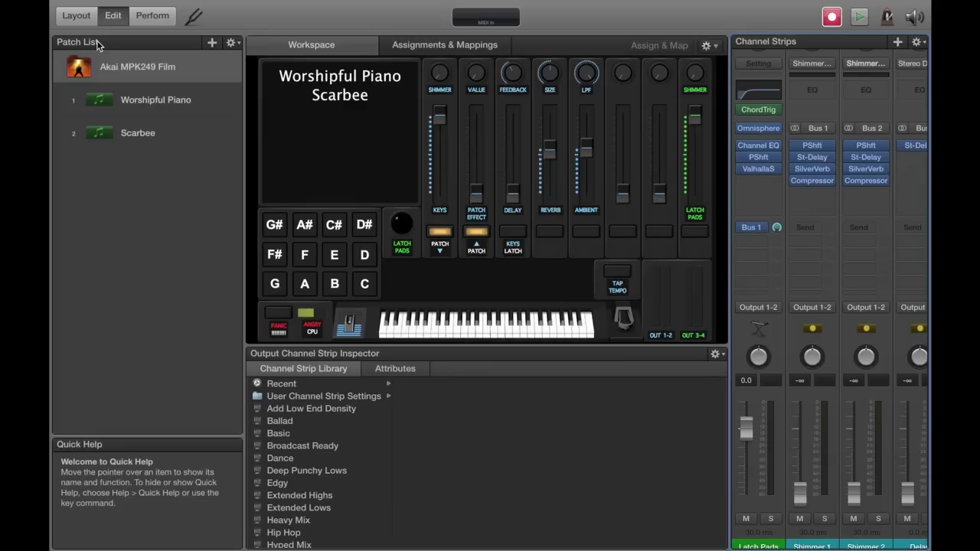
{"action": "left_click", "coordinate": [96, 43]}
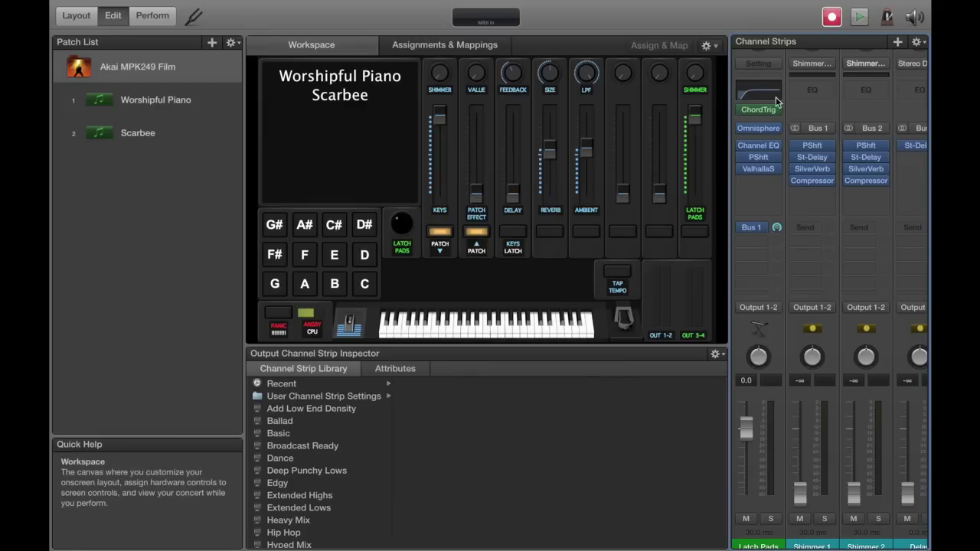
{"action": "left_click", "coordinate": [757, 168]}
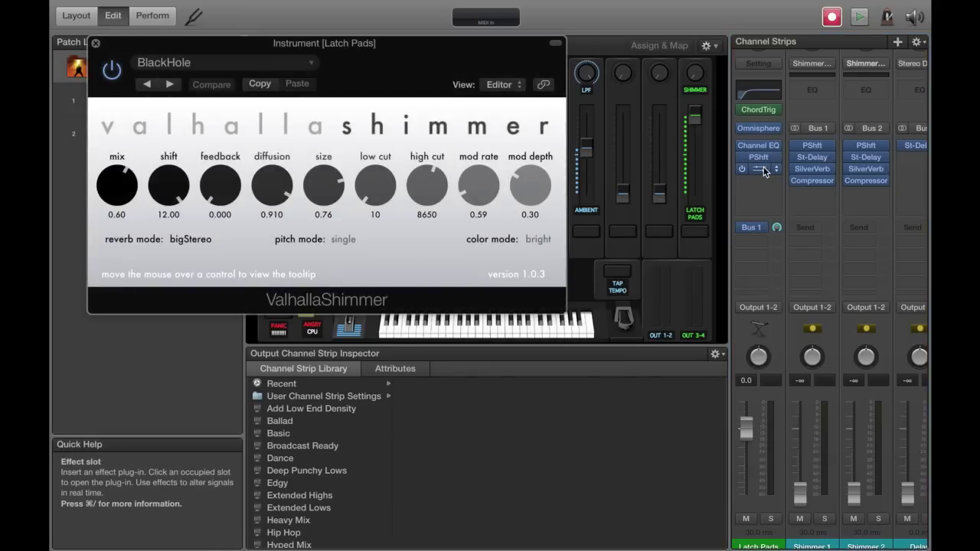
{"action": "left_click", "coordinate": [95, 43]}
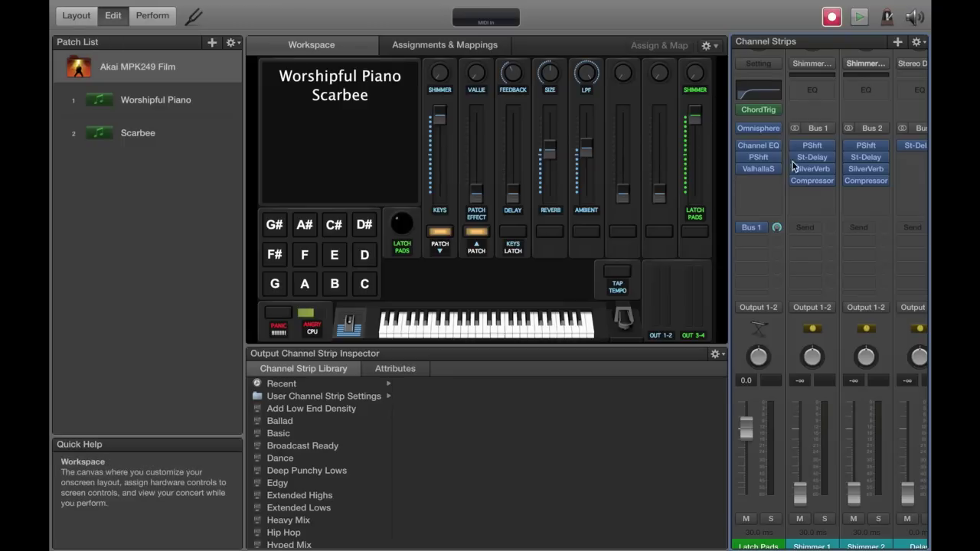
Set the Latch Pads strip's input keyboard to Latch Pads, keeping output on Output 1-2.
{"action": "left_click", "coordinate": [777, 347]}
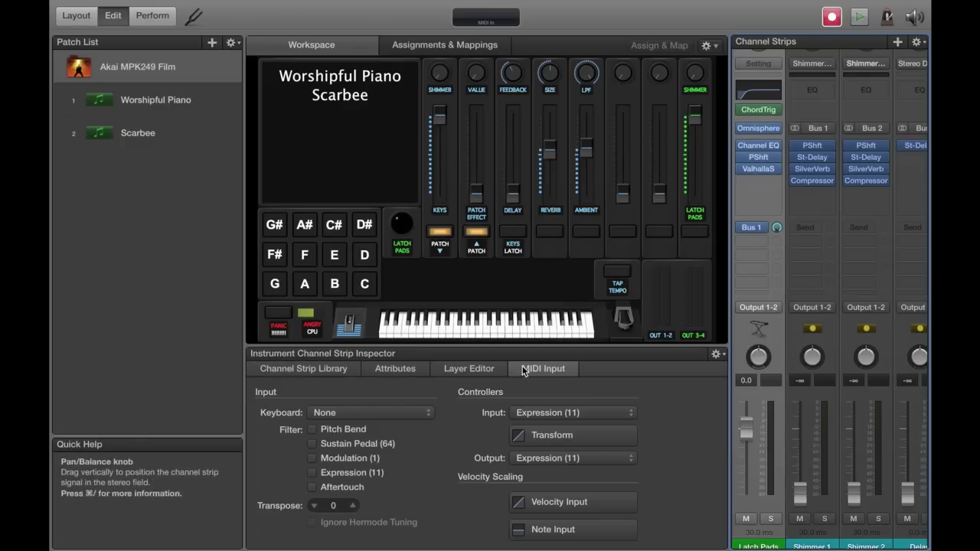
{"action": "left_click", "coordinate": [394, 416]}
{"action": "left_click", "coordinate": [363, 437]}
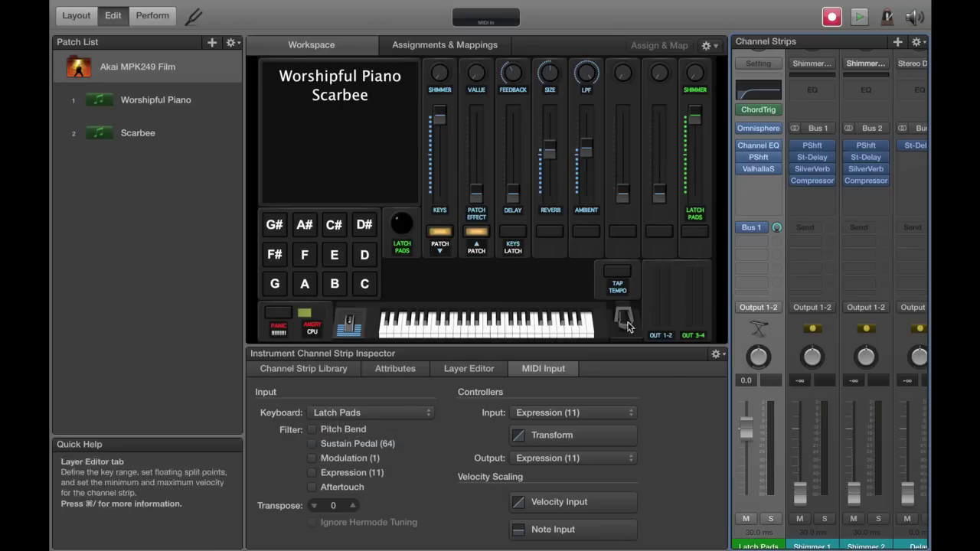
{"action": "left_click", "coordinate": [771, 312]}
{"action": "mouse_move", "coordinate": [795, 350]}
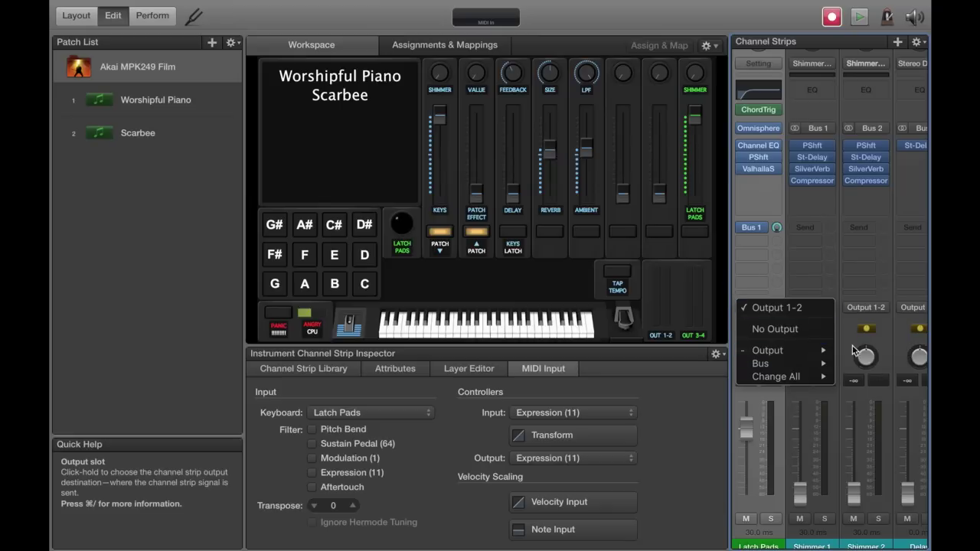
{"action": "left_click", "coordinate": [723, 307]}
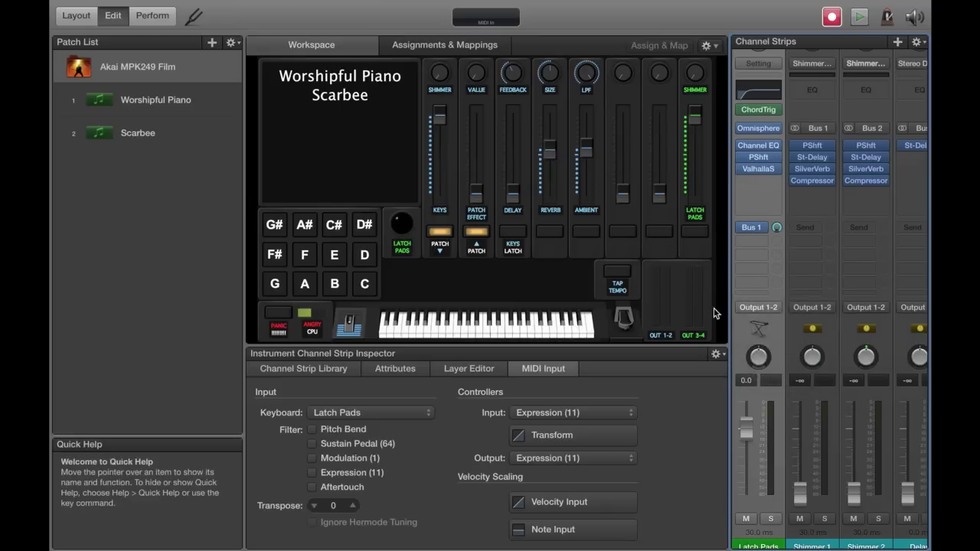
Keep Chord Trigger as the strip's MIDI plug-in and open its window.
{"action": "left_click", "coordinate": [765, 111]}
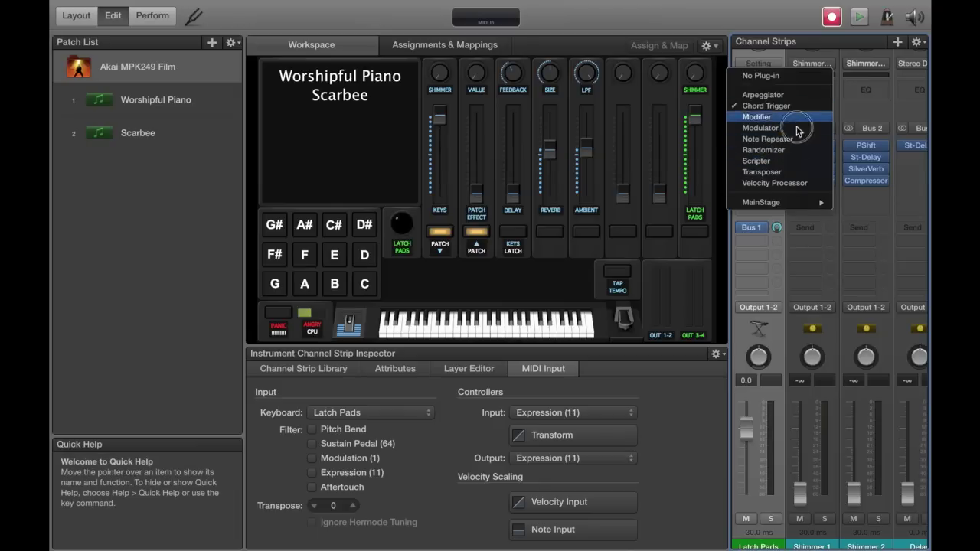
{"action": "left_click", "coordinate": [776, 107]}
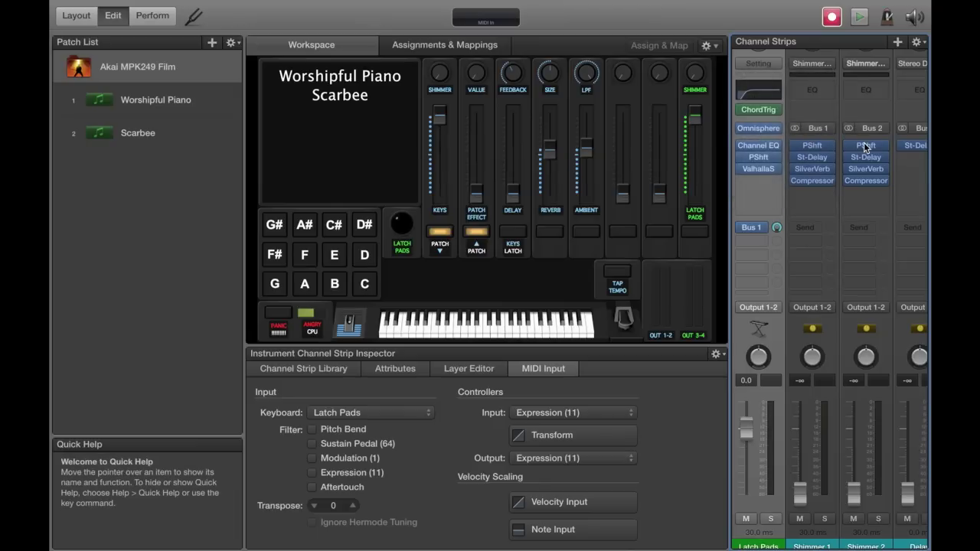
{"action": "left_click", "coordinate": [754, 108]}
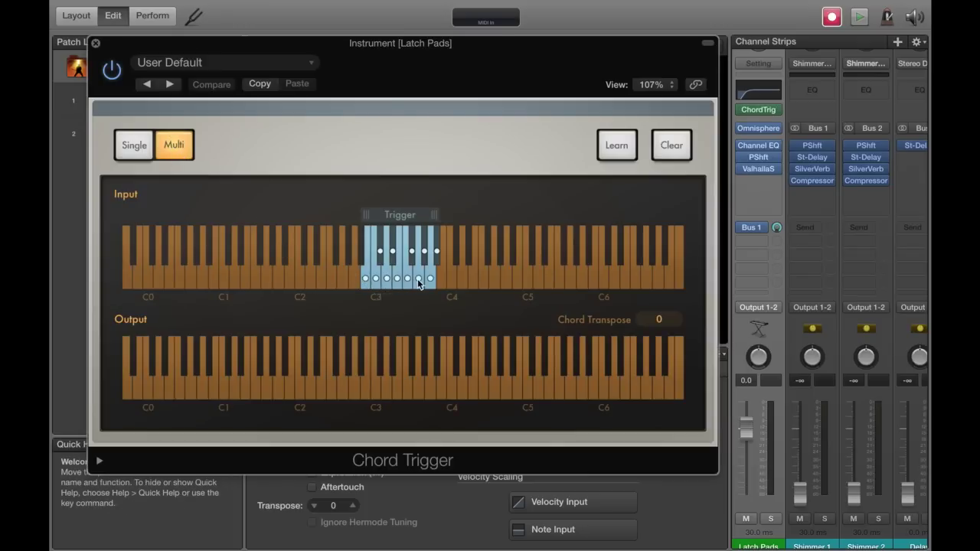
Learn chords for trigger keys around C3, including D3 and E3, then turn Learn off.
{"action": "left_click", "coordinate": [617, 156]}
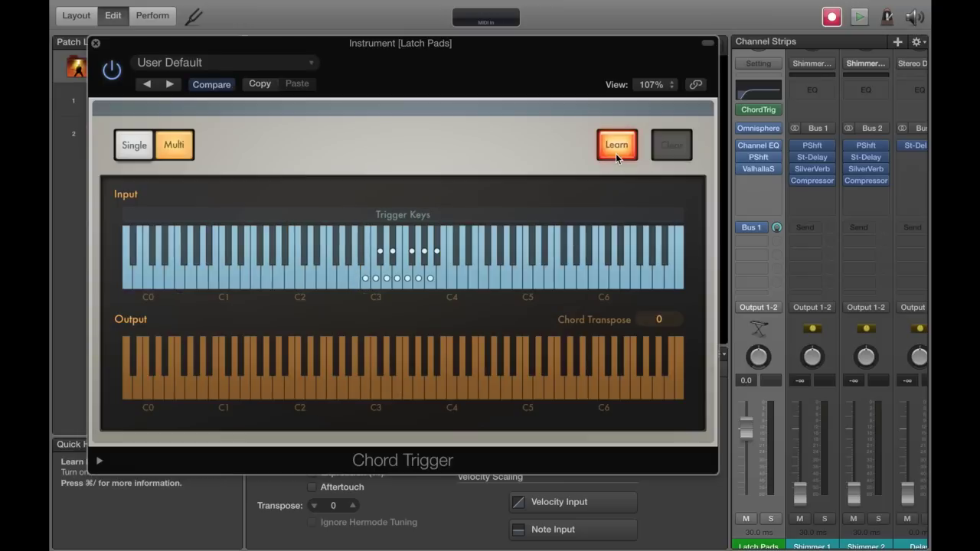
{"action": "left_click", "coordinate": [375, 277]}
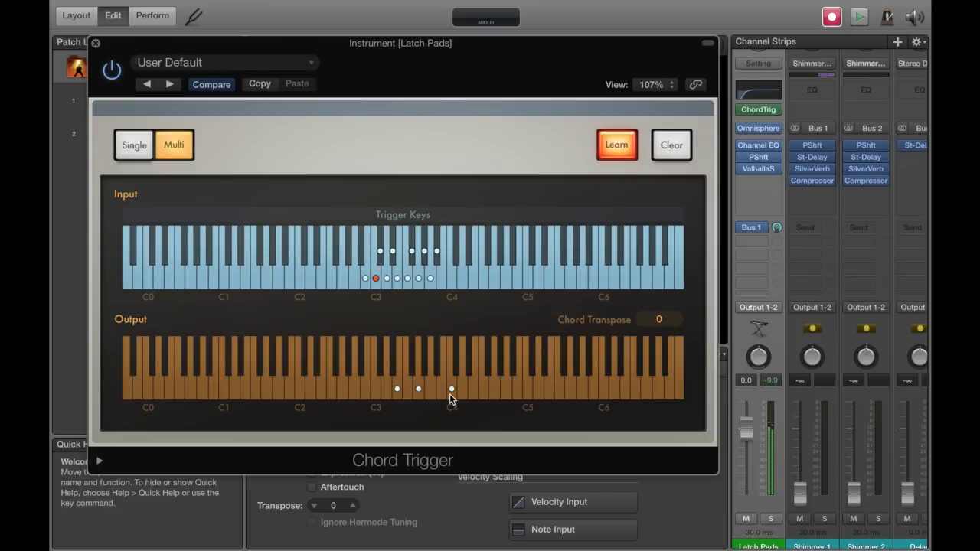
{"action": "left_click", "coordinate": [386, 271]}
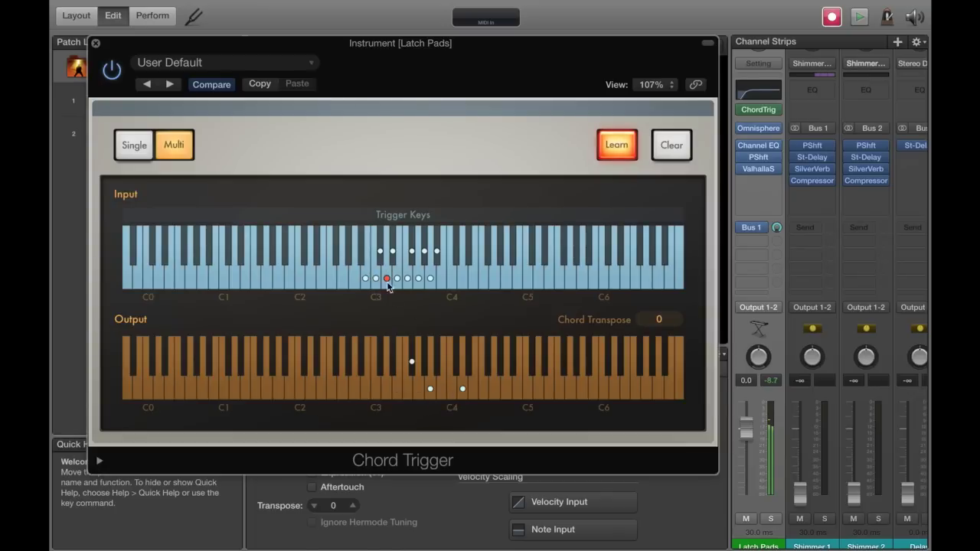
{"action": "left_click", "coordinate": [430, 389]}
{"action": "left_click", "coordinate": [398, 274]}
{"action": "left_click", "coordinate": [620, 155]}
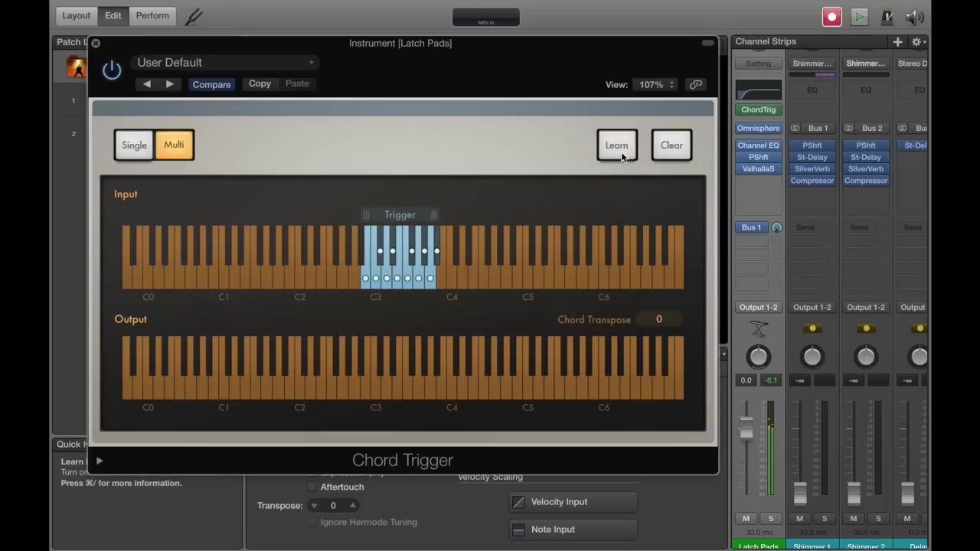
Close Chord Trigger and map the G pad to Latch Pads MIDI note G3.
{"action": "left_click", "coordinate": [95, 46]}
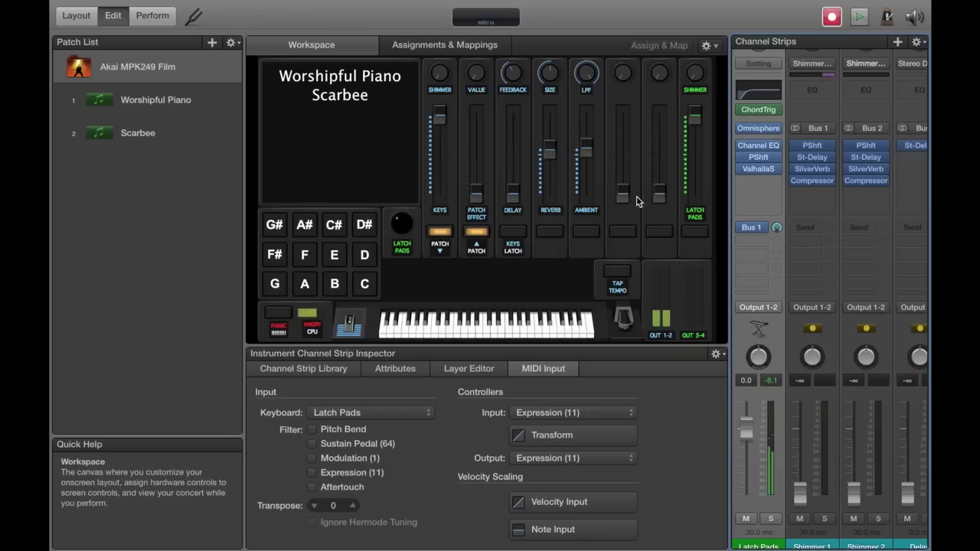
{"action": "left_click", "coordinate": [273, 293]}
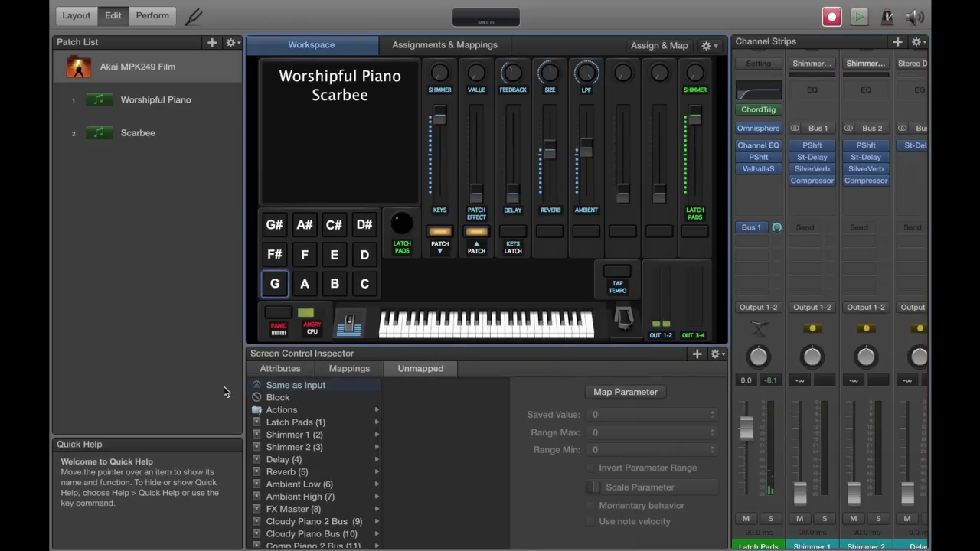
{"action": "left_click", "coordinate": [314, 424]}
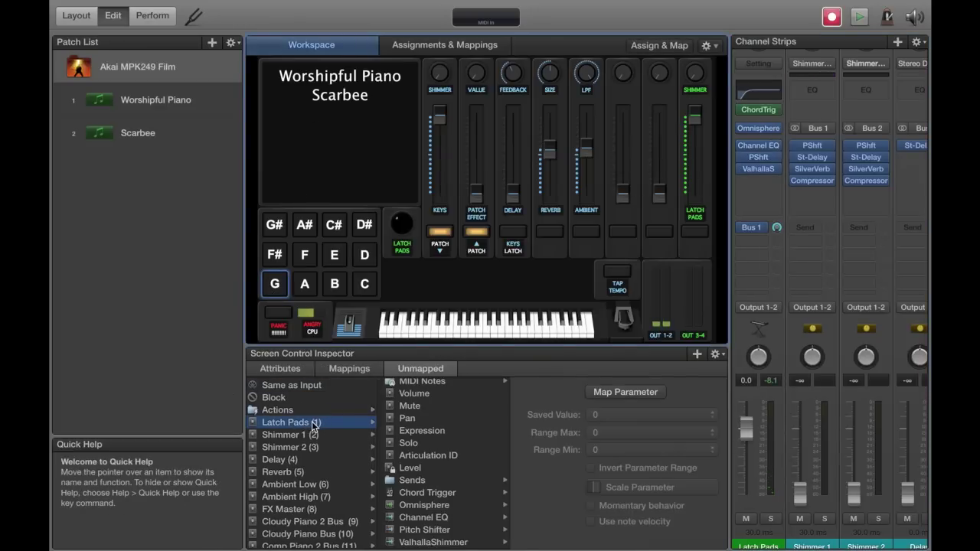
{"action": "left_click", "coordinate": [420, 382]}
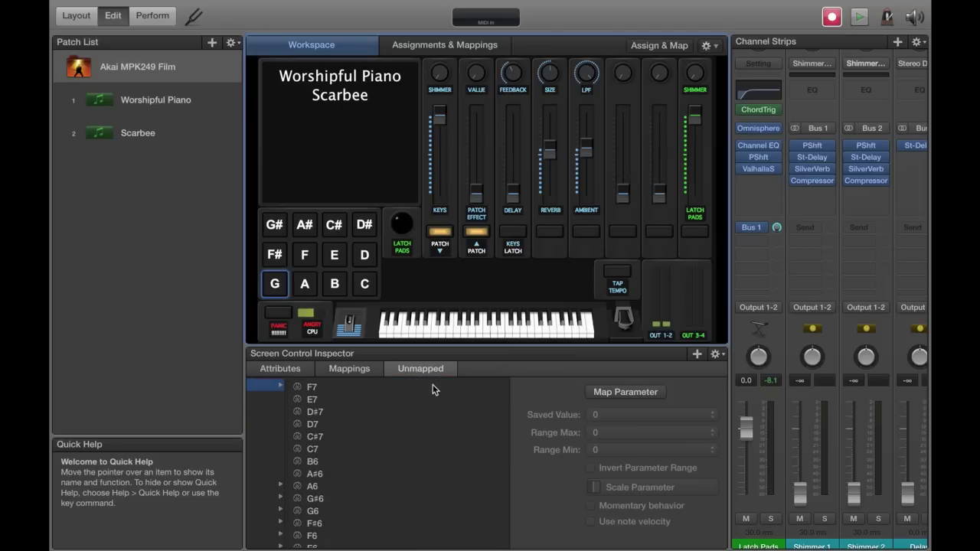
{"action": "scroll", "coordinate": [397, 431], "scroll_direction": "down", "scroll_amount": 15}
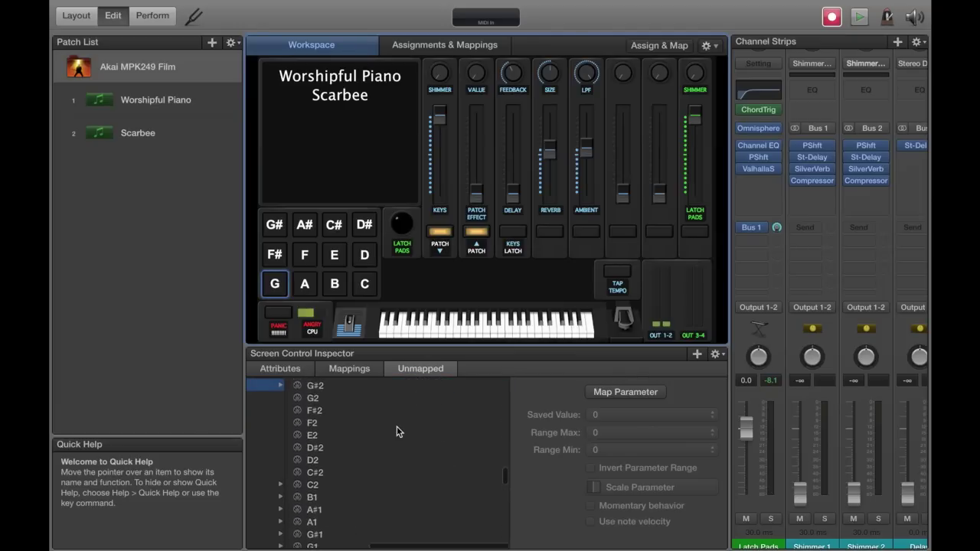
{"action": "scroll", "coordinate": [397, 428], "scroll_direction": "up", "scroll_amount": 5}
{"action": "left_click", "coordinate": [326, 440]}
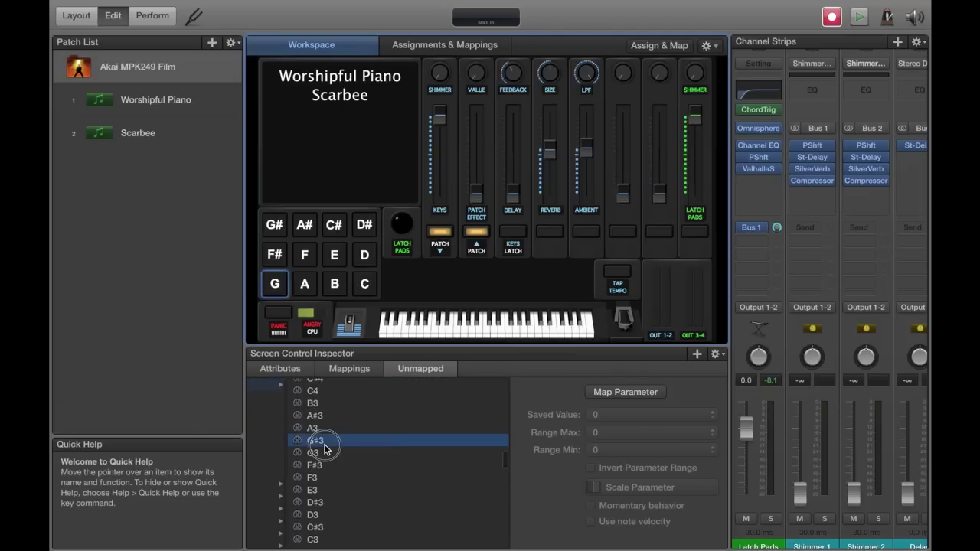
{"action": "left_click", "coordinate": [324, 453]}
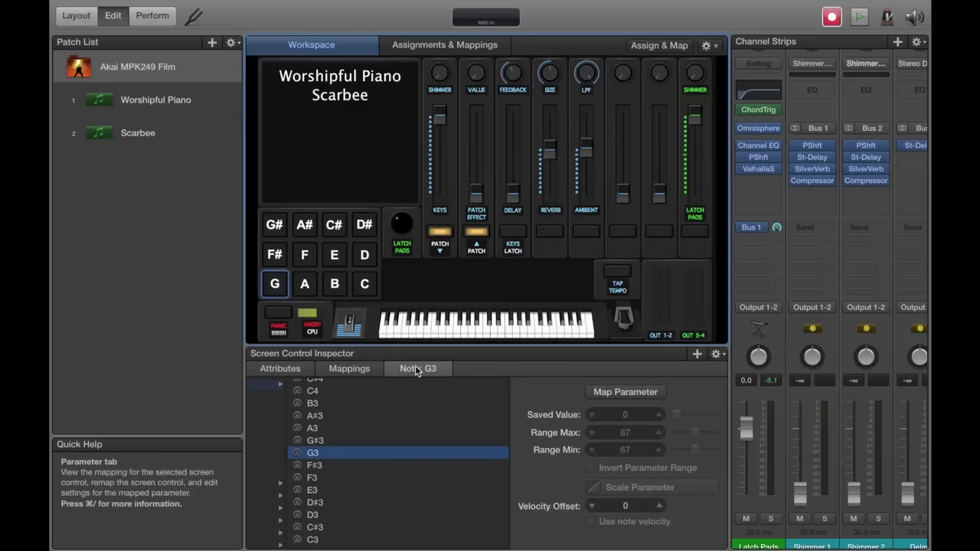
Map the A pad to Latch Pads MIDI note A3.
{"action": "left_click", "coordinate": [315, 293]}
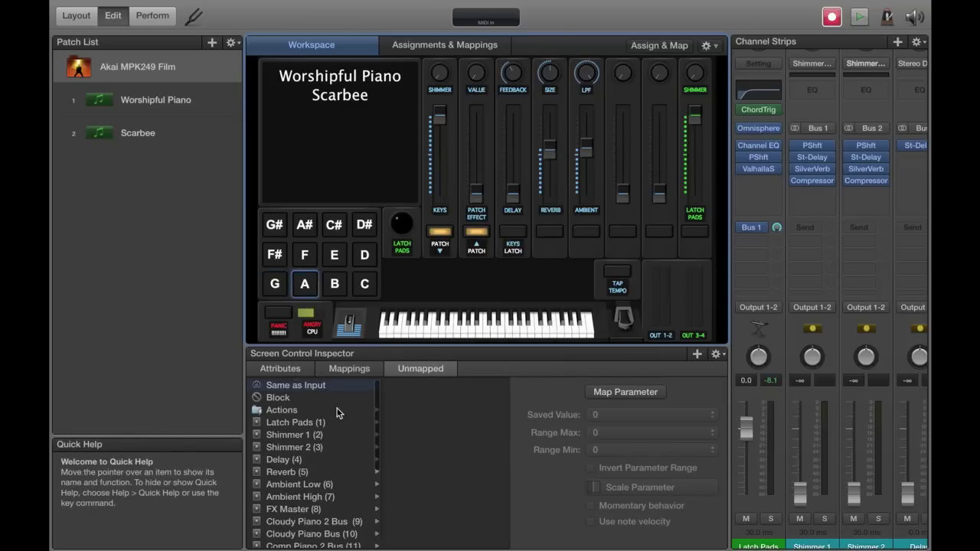
{"action": "left_click", "coordinate": [322, 422]}
{"action": "left_click", "coordinate": [415, 385]}
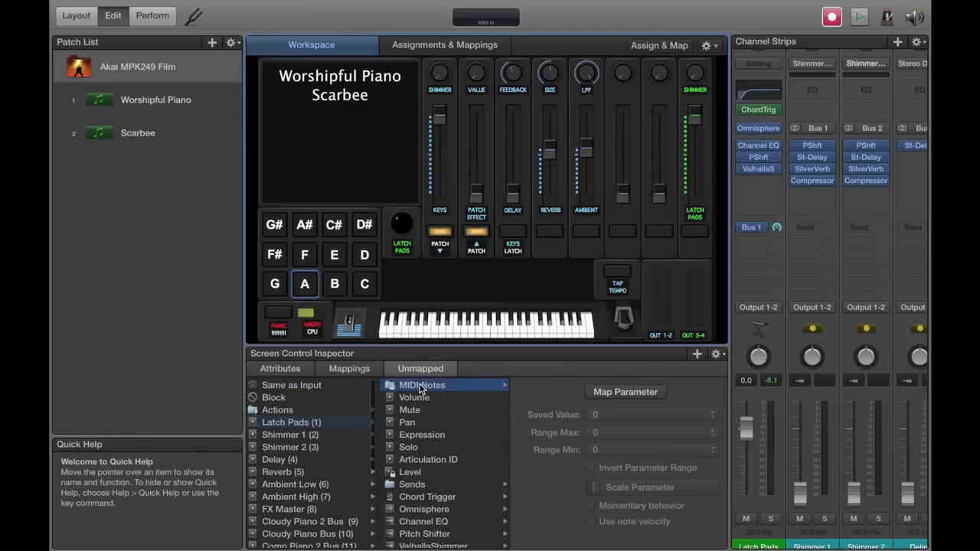
{"action": "scroll", "coordinate": [372, 476], "scroll_direction": "down", "scroll_amount": 10}
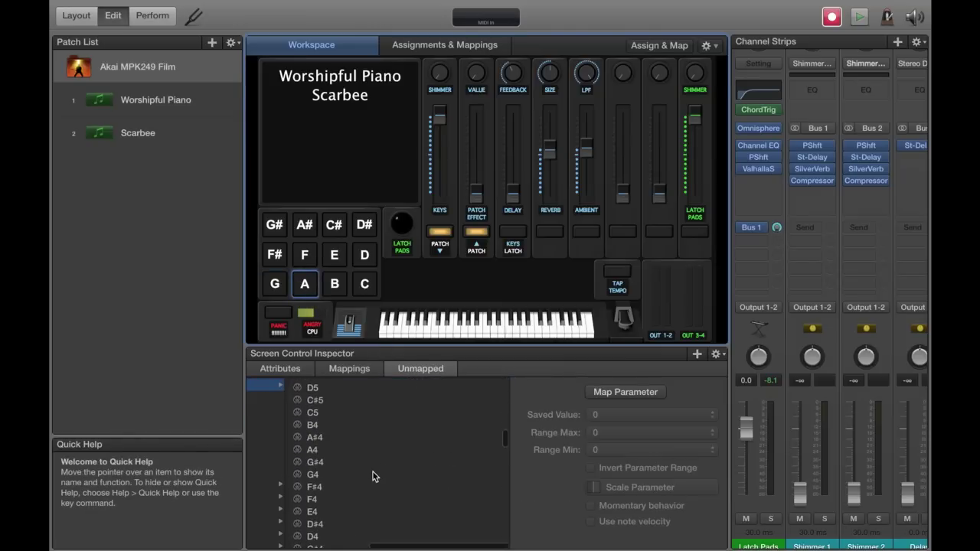
{"action": "scroll", "coordinate": [372, 476], "scroll_direction": "down", "scroll_amount": 1}
{"action": "left_click", "coordinate": [312, 499]}
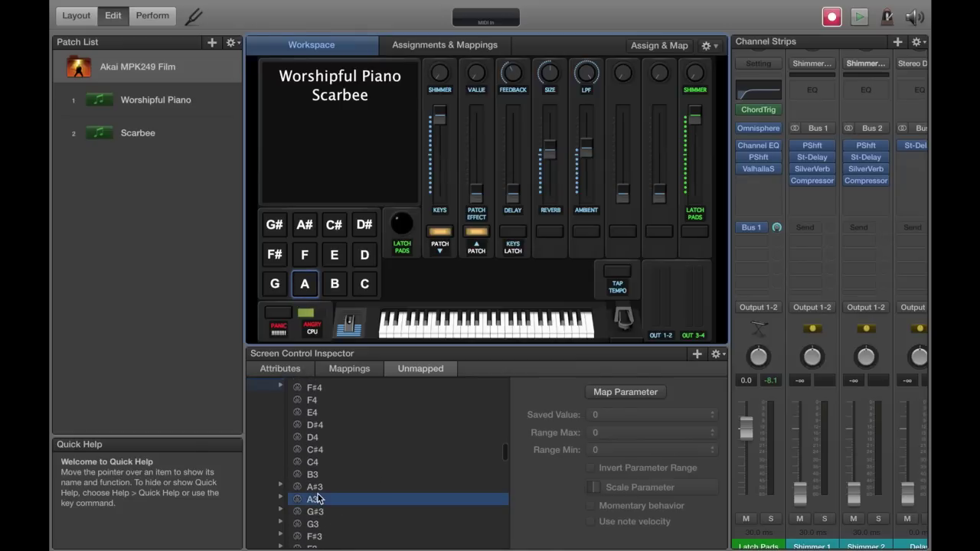
Map the B pad to Latch Pads MIDI note B2.
{"action": "left_click", "coordinate": [339, 291]}
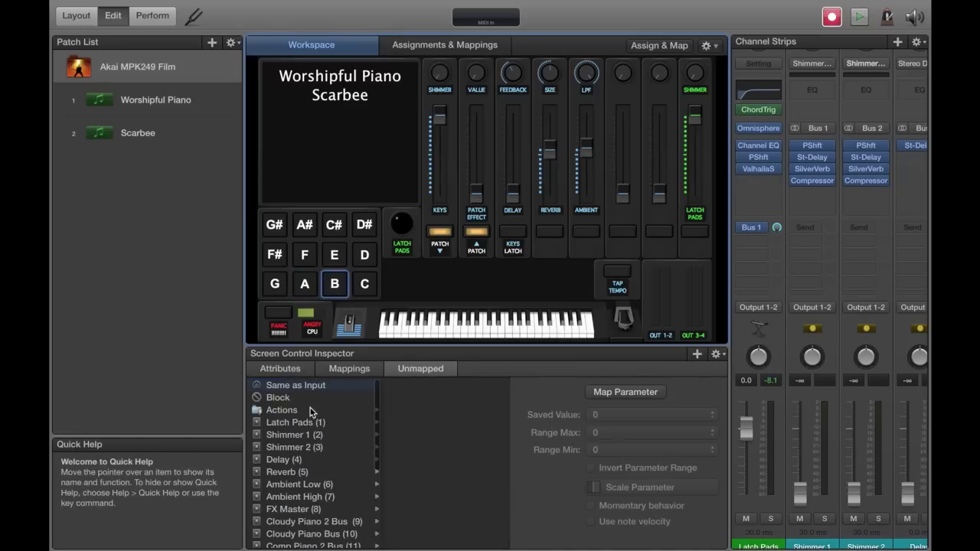
{"action": "left_click", "coordinate": [302, 423]}
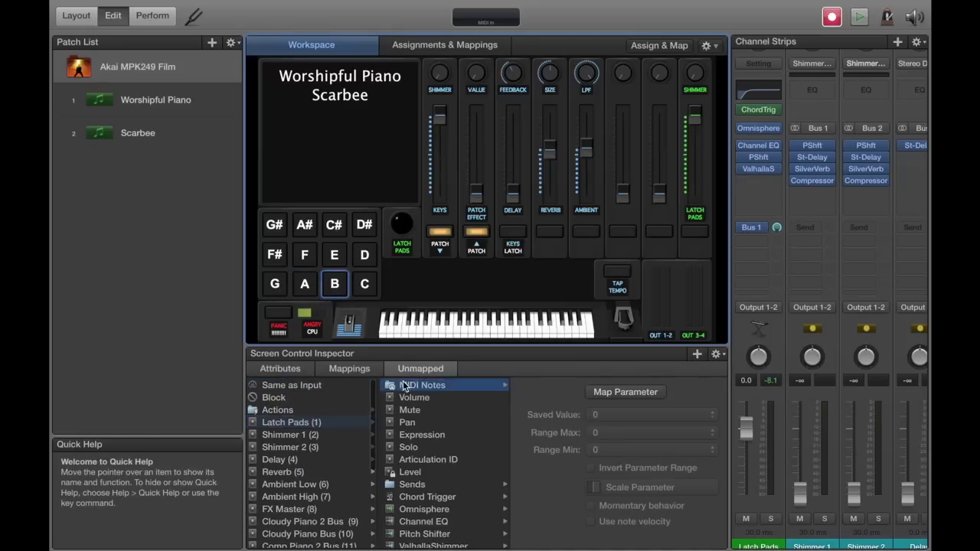
{"action": "left_click", "coordinate": [402, 385]}
{"action": "scroll", "coordinate": [388, 489], "scroll_direction": "down", "scroll_amount": 10}
{"action": "scroll", "coordinate": [388, 490], "scroll_direction": "down", "scroll_amount": 10}
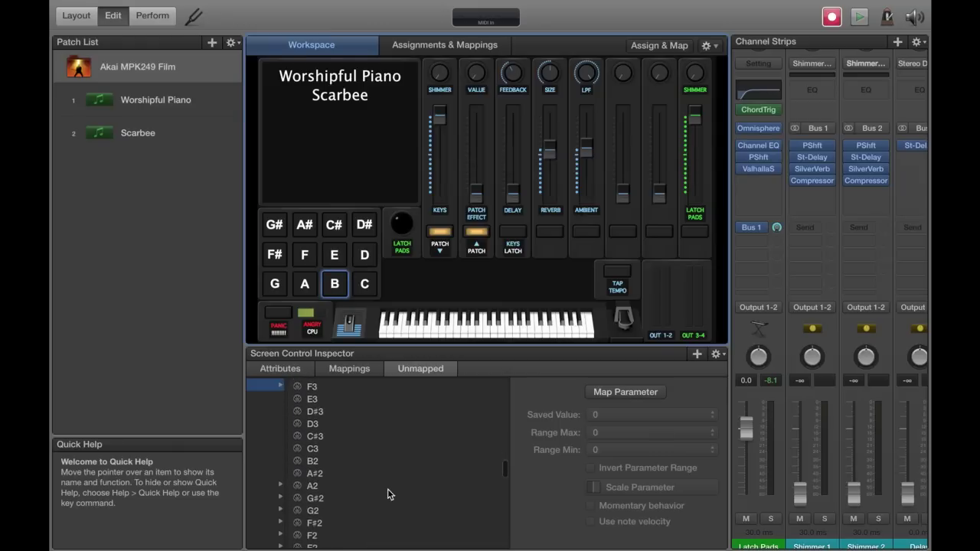
{"action": "left_click", "coordinate": [313, 461]}
Map the C pad to Latch Pads MIDI note C3 and check the Chord Trigger chords.
{"action": "left_click", "coordinate": [375, 292]}
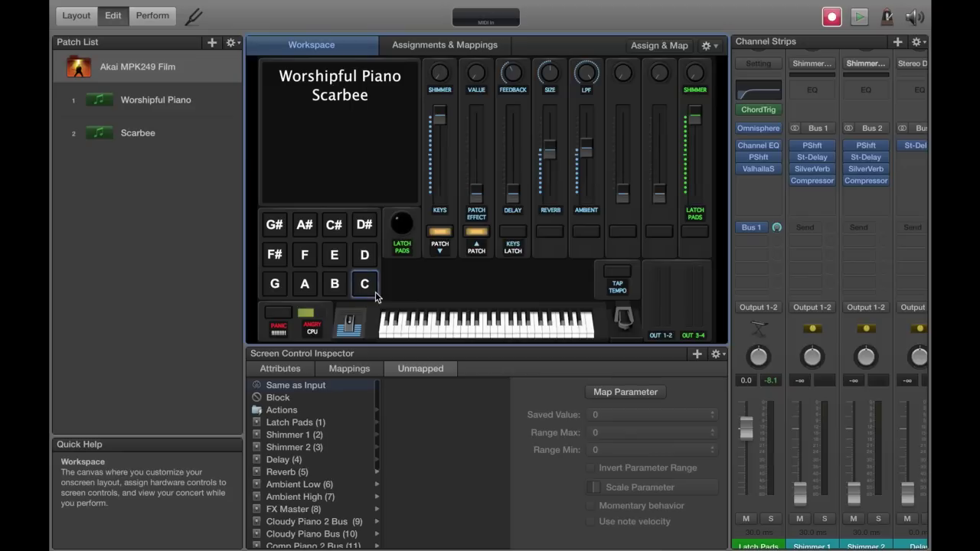
{"action": "left_click", "coordinate": [296, 424]}
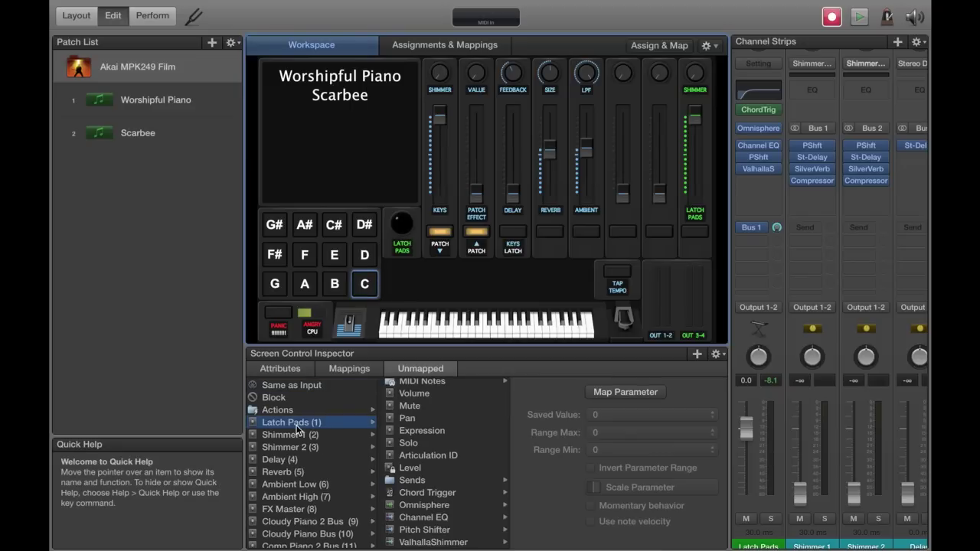
{"action": "left_click", "coordinate": [410, 387]}
{"action": "scroll", "coordinate": [395, 479], "scroll_direction": "down", "scroll_amount": 10}
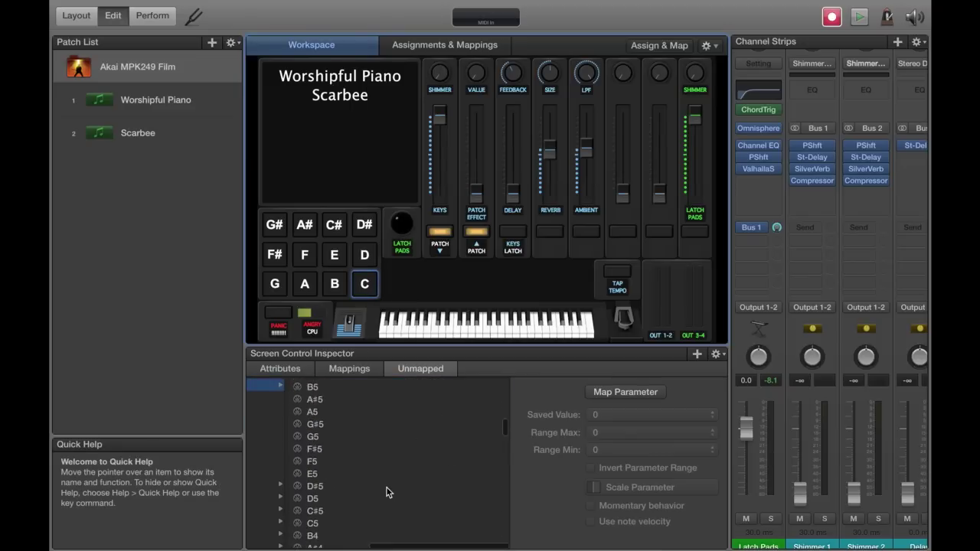
{"action": "scroll", "coordinate": [386, 492], "scroll_direction": "down", "scroll_amount": 6}
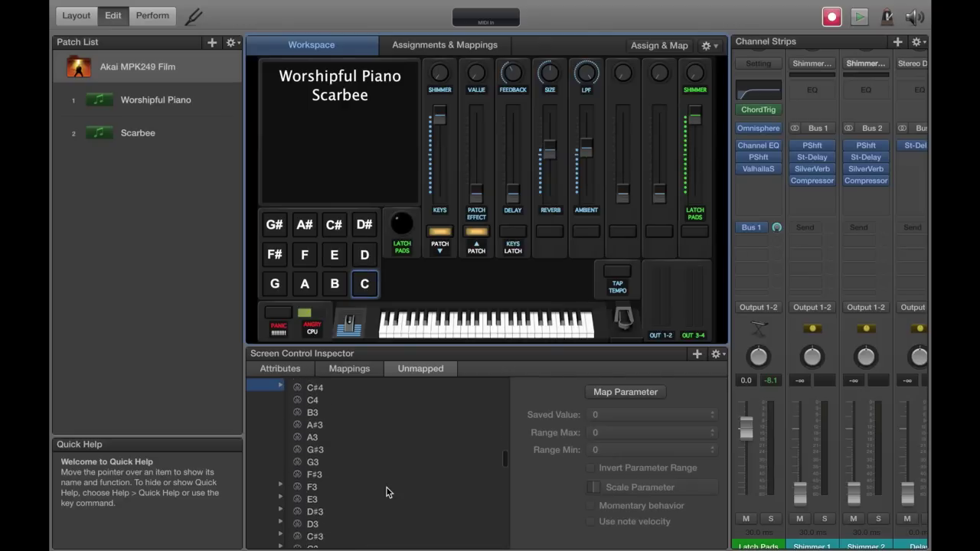
{"action": "left_click", "coordinate": [331, 475]}
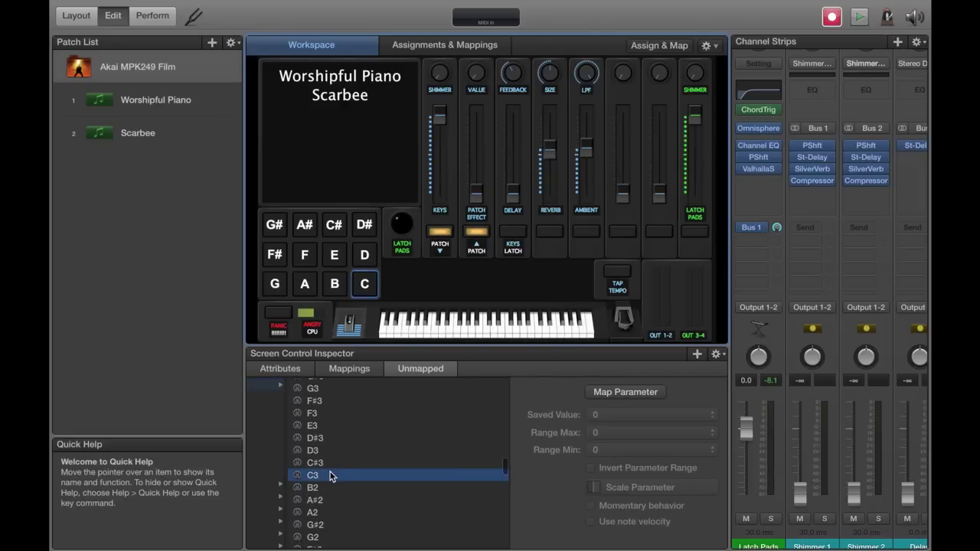
{"action": "left_click", "coordinate": [756, 112]}
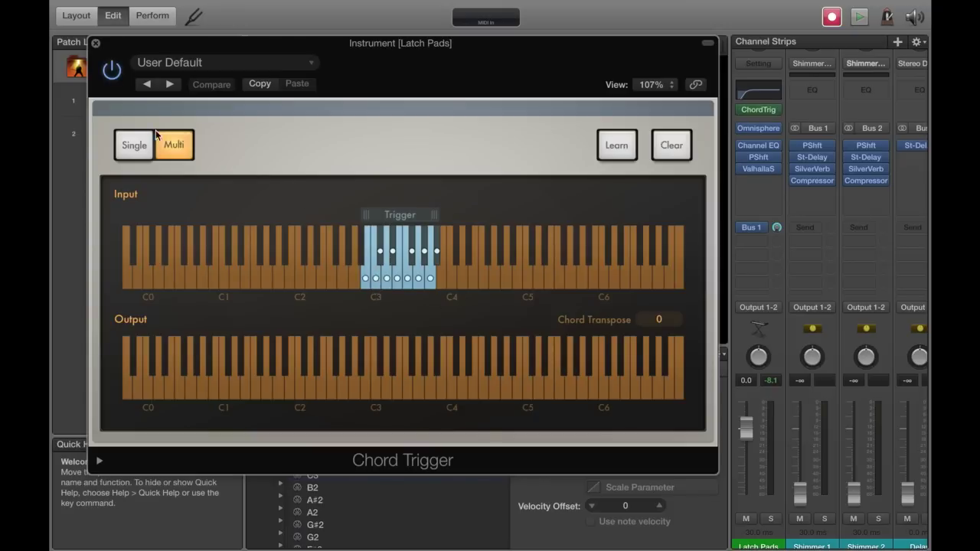
{"action": "left_click", "coordinate": [96, 44]}
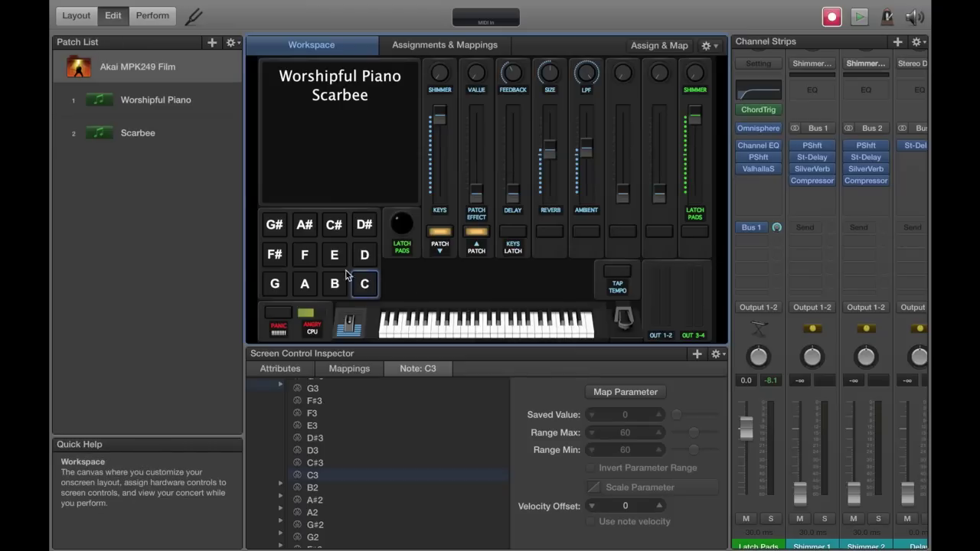
In full-screen Perform mode, play the G and A pad chords, then release A's latched chord.
{"action": "left_click", "coordinate": [156, 17]}
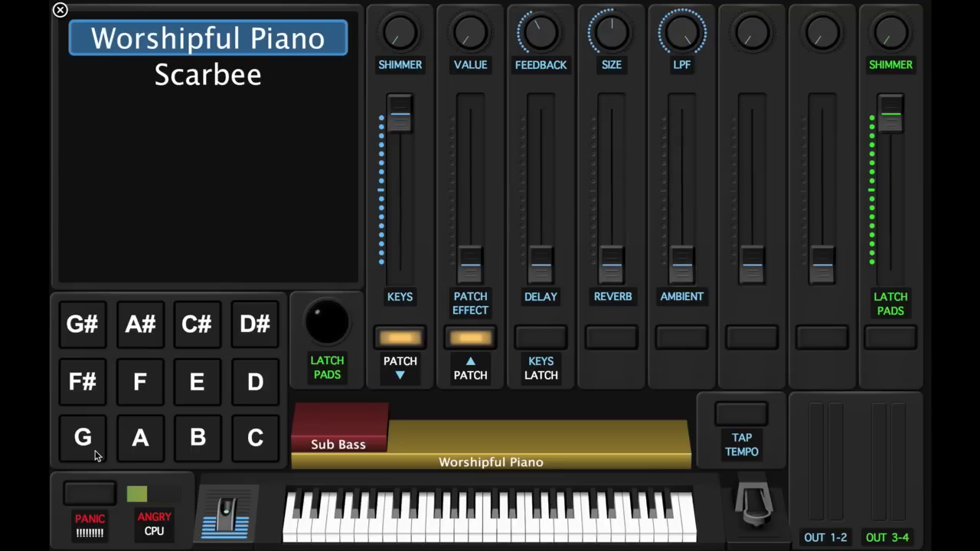
{"action": "left_click", "coordinate": [99, 455]}
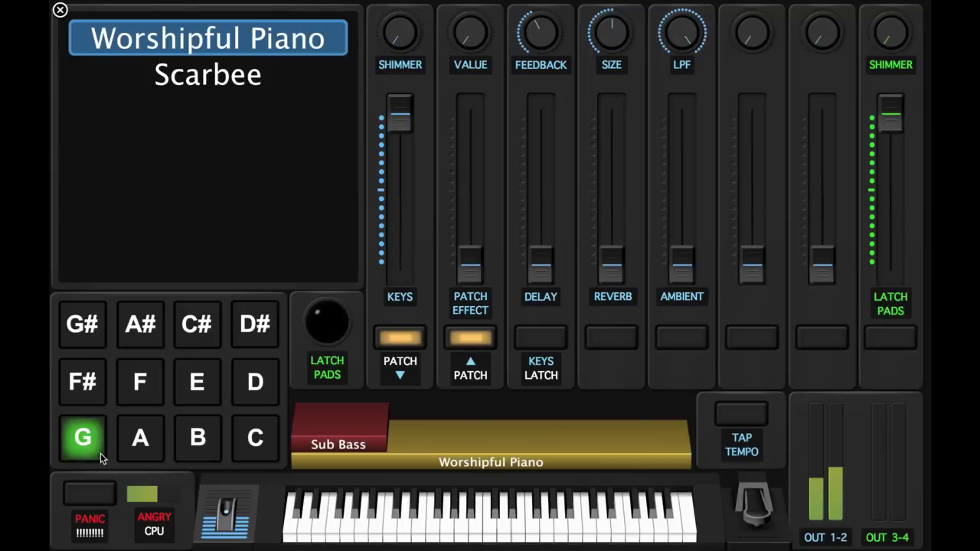
{"action": "left_click", "coordinate": [157, 459]}
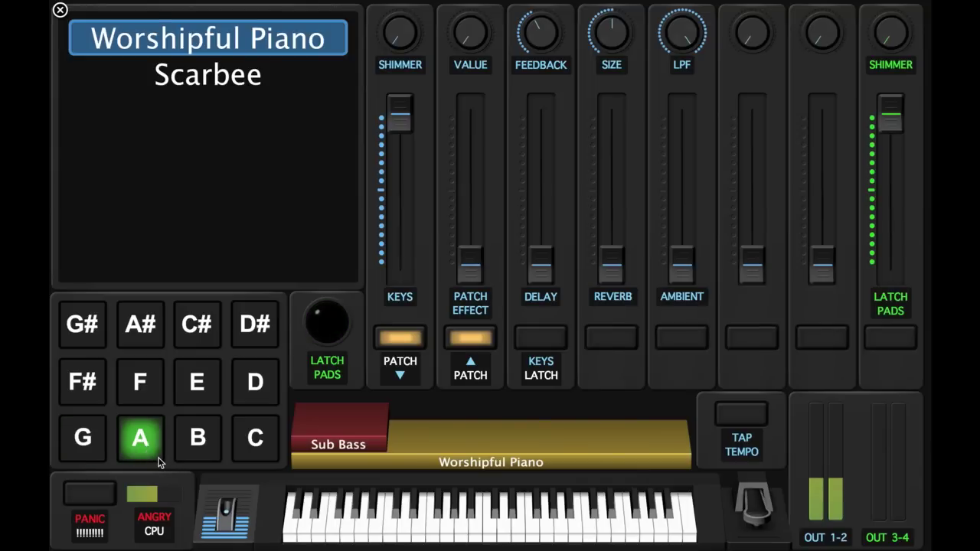
{"action": "left_click", "coordinate": [158, 458]}
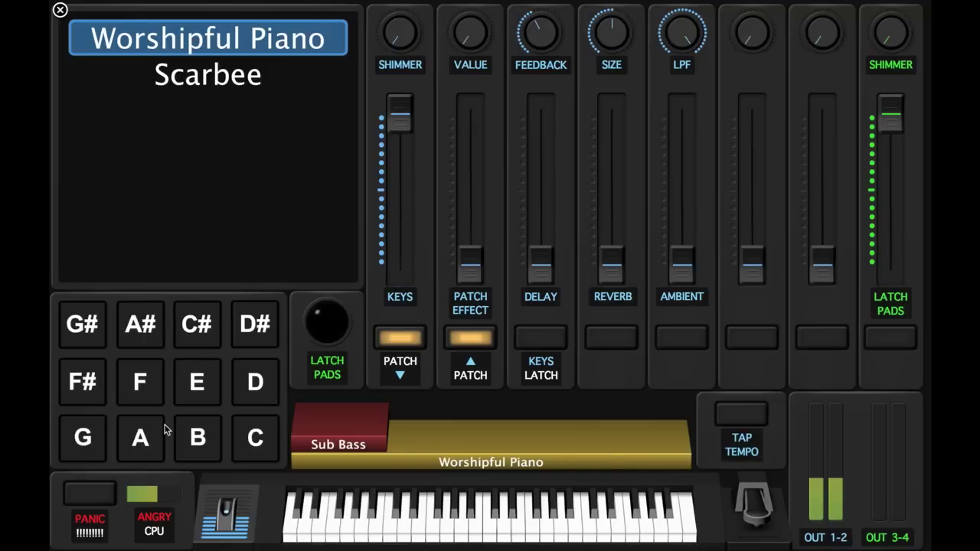